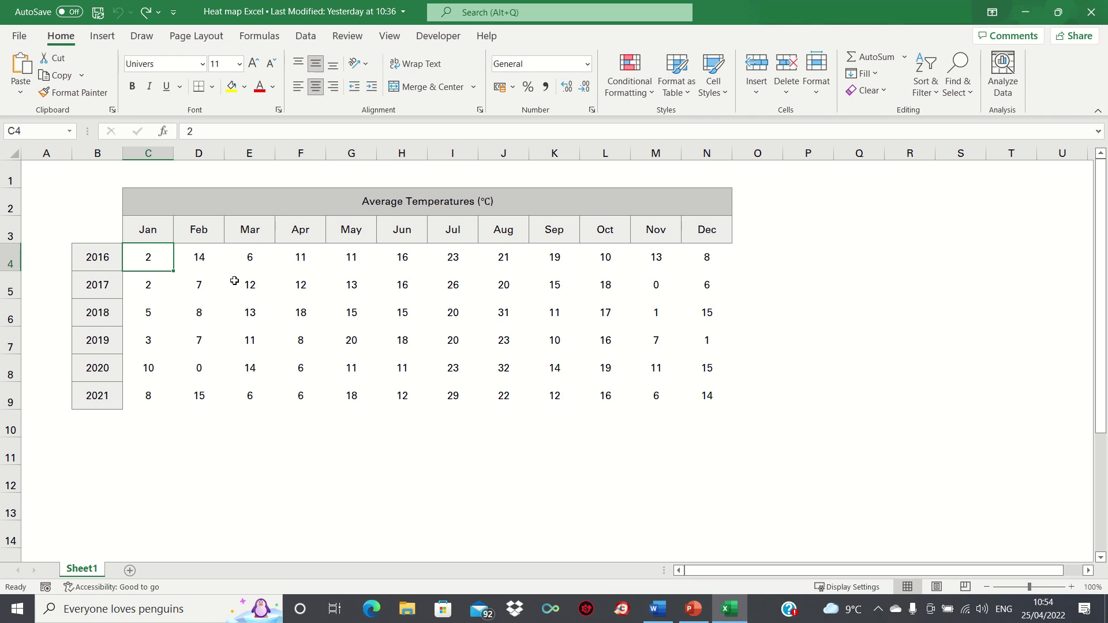
Apply the Red-White-Blue colour scale to temperatures C4:N9, cold values blue and hot red.
{"action": "key", "text": "ctrl+shift+Right"}
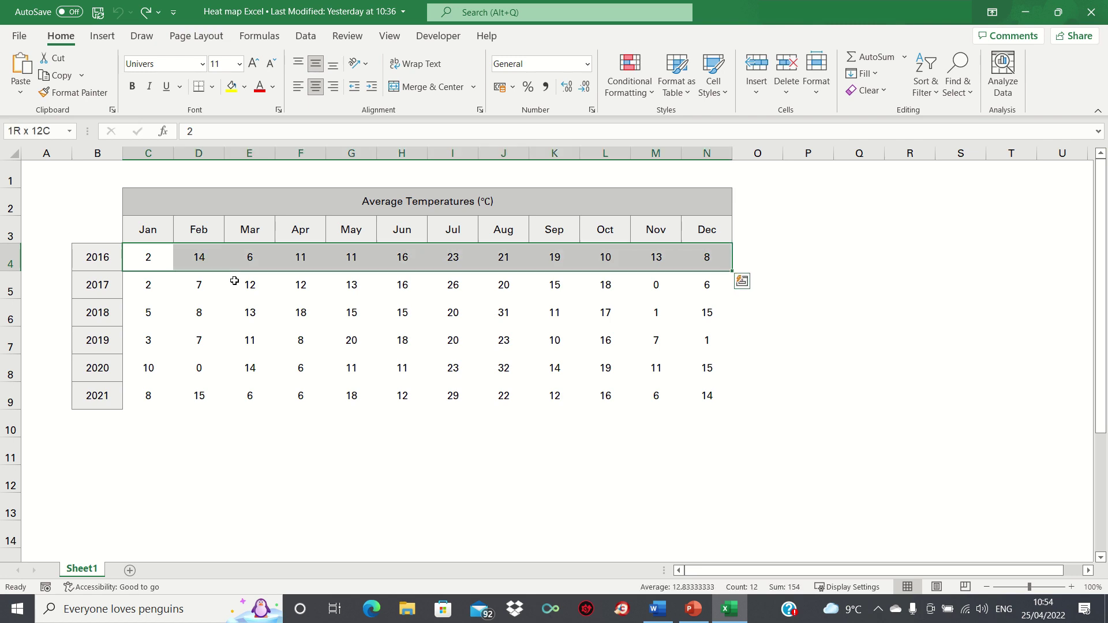
{"action": "key", "text": "ctrl+shift+Down"}
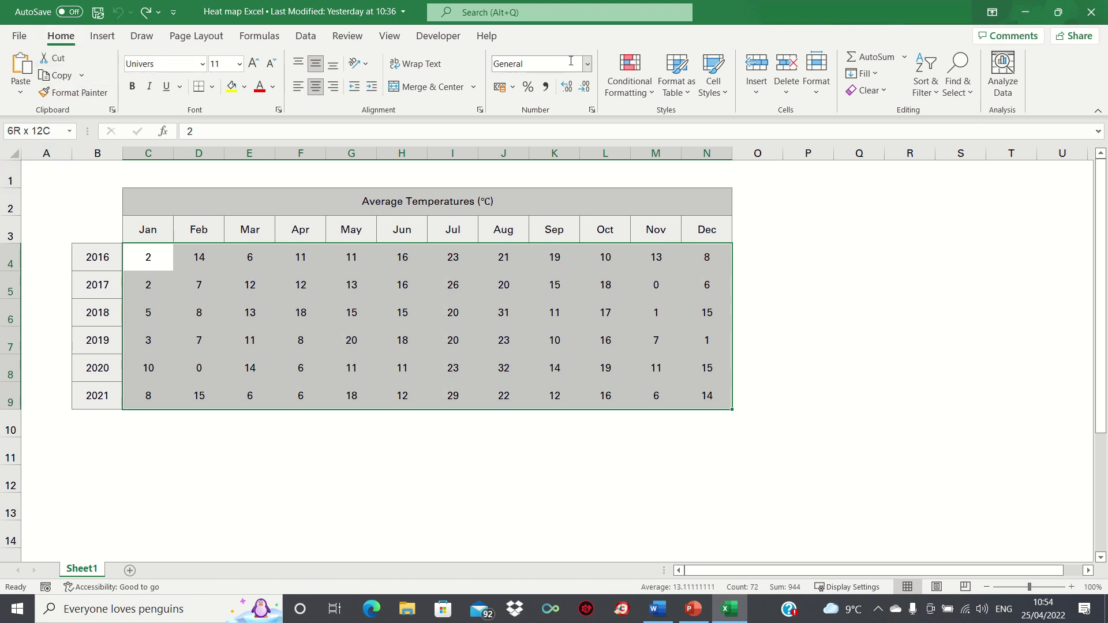
{"action": "left_click", "coordinate": [626, 87]}
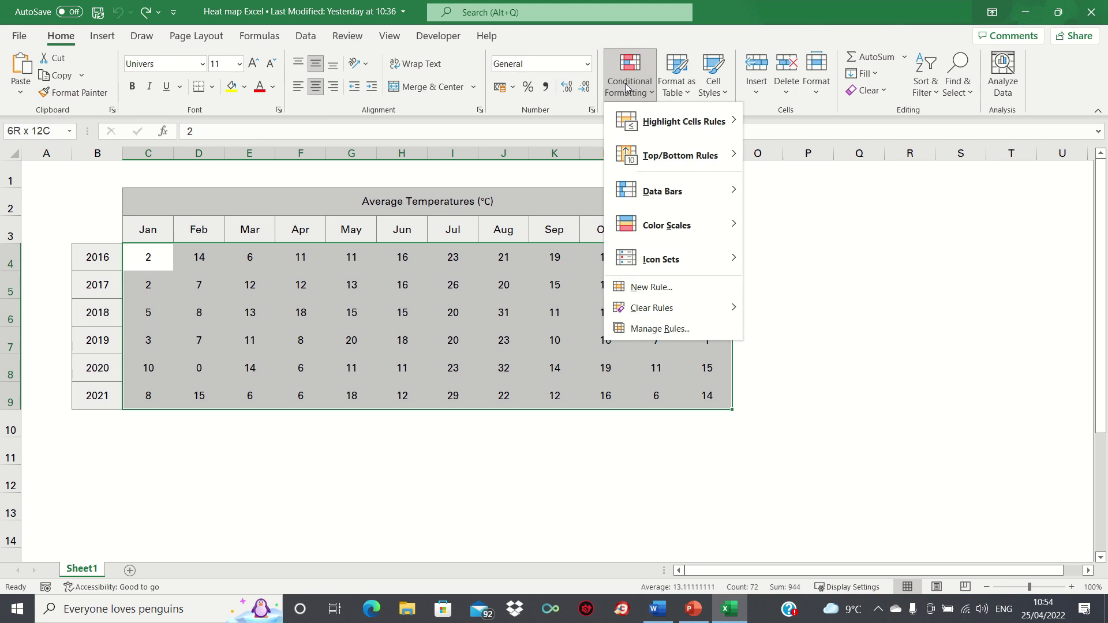
{"action": "mouse_move", "coordinate": [661, 228]}
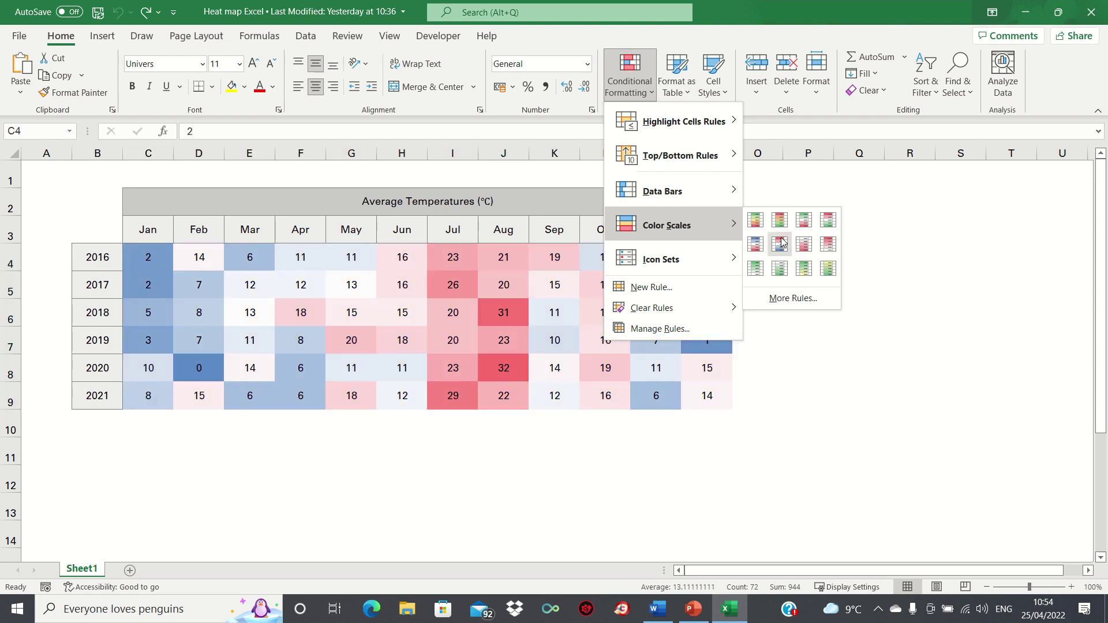
{"action": "left_click", "coordinate": [781, 243]}
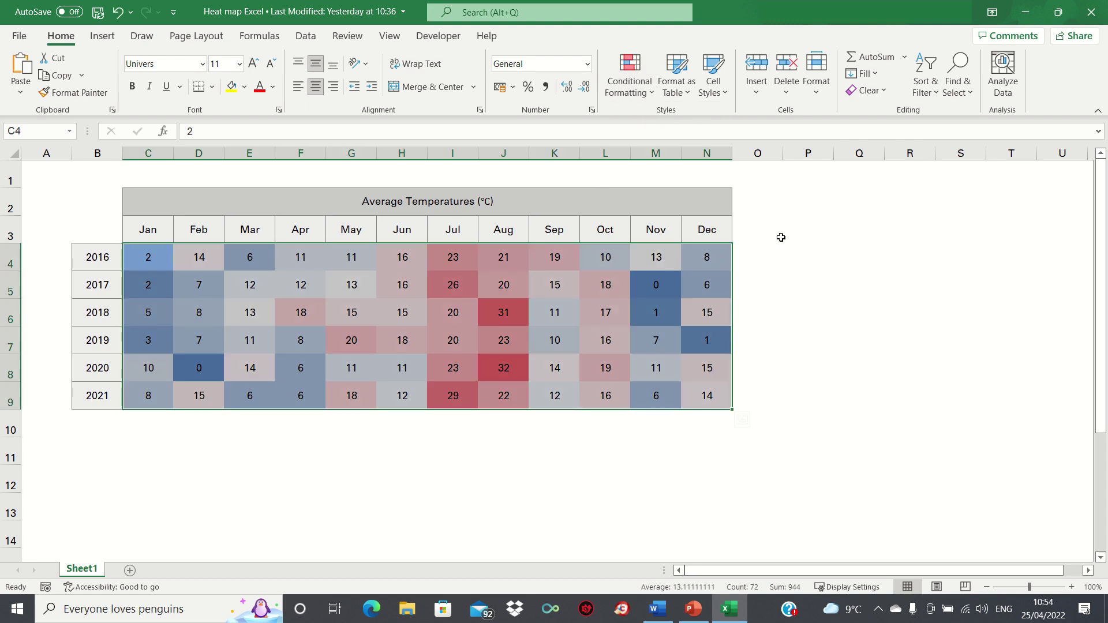
{"action": "key", "text": "shift+BackSpace"}
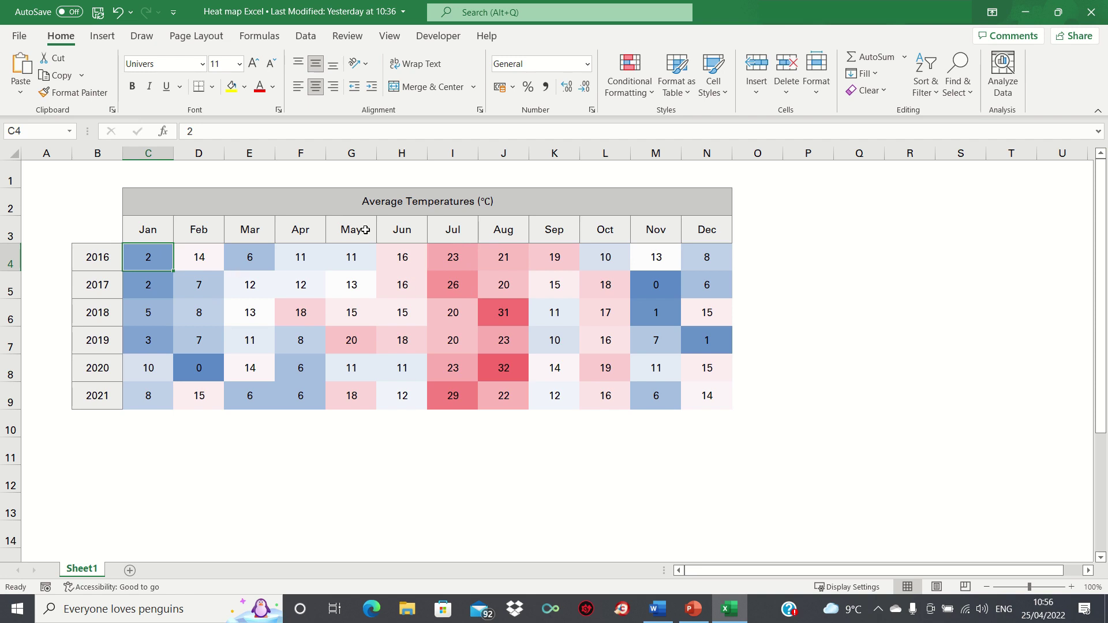
{"action": "left_click", "coordinate": [607, 89]}
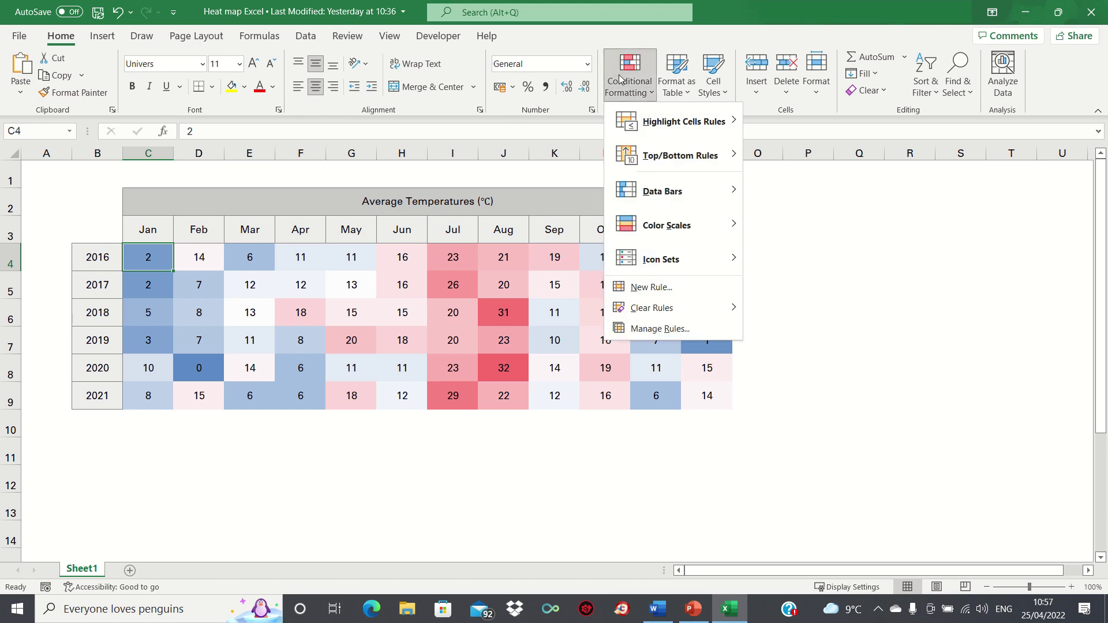
{"action": "left_click", "coordinate": [669, 330]}
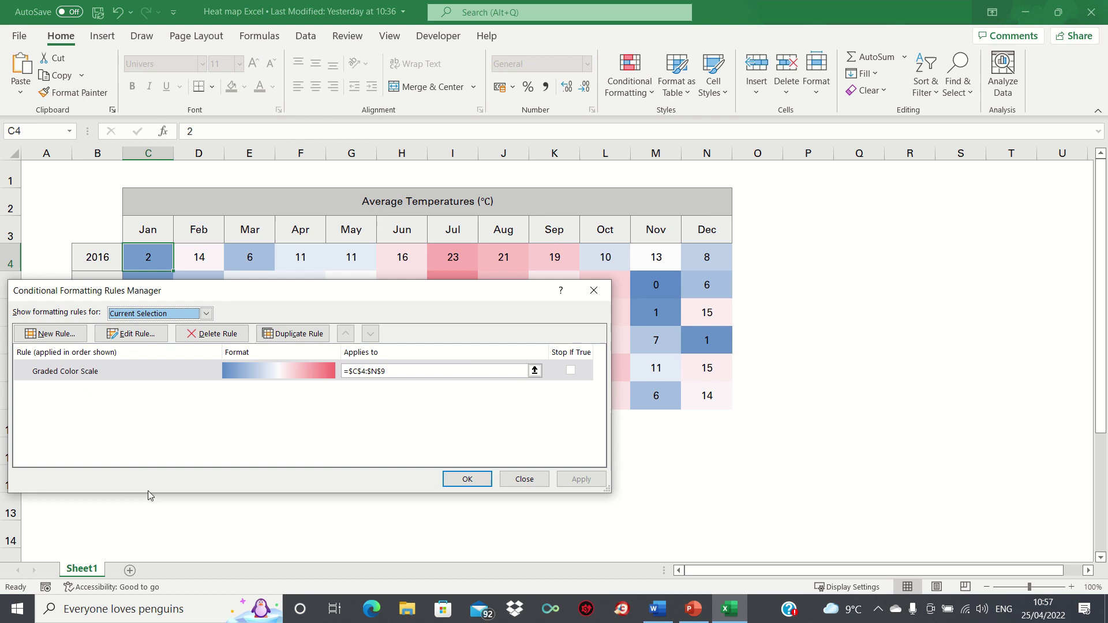
{"action": "left_click", "coordinate": [114, 372]}
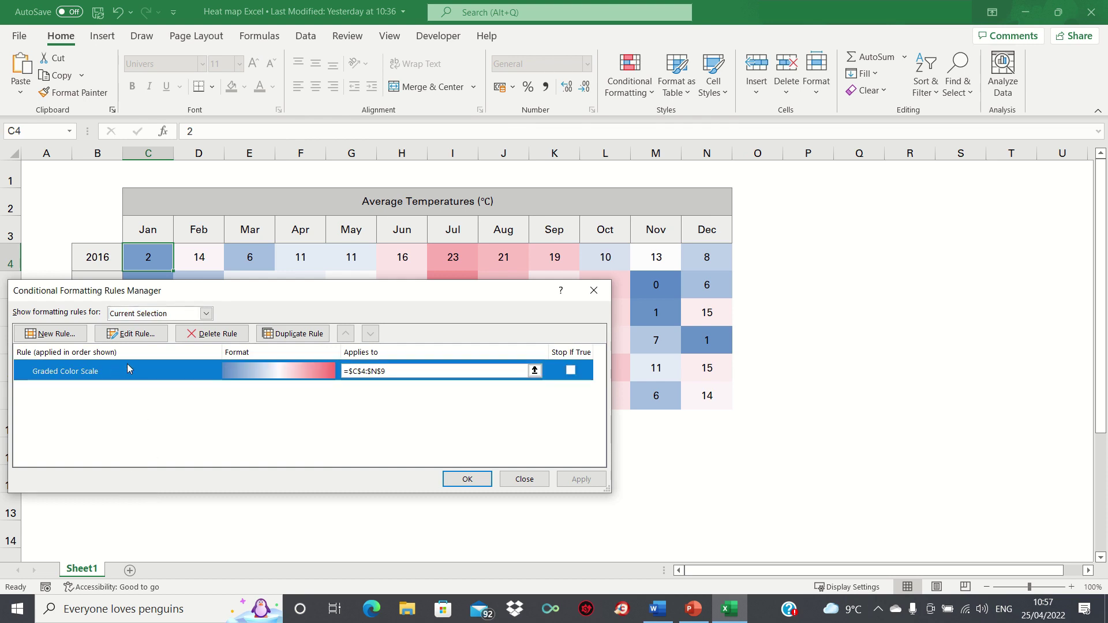
{"action": "left_click", "coordinate": [132, 335]}
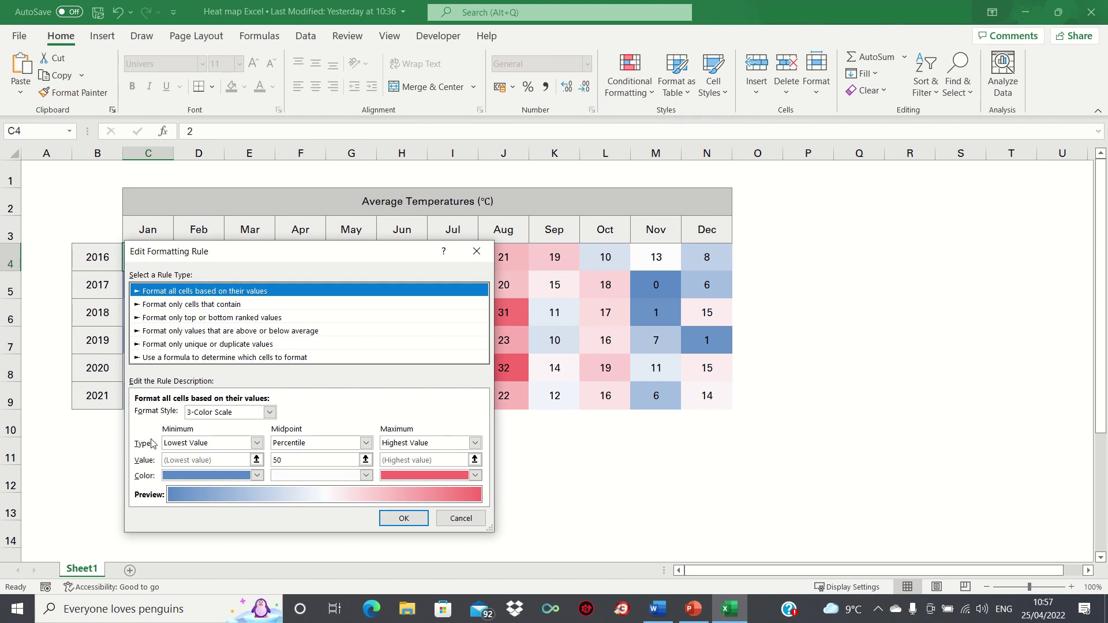
{"action": "left_click", "coordinate": [257, 476]}
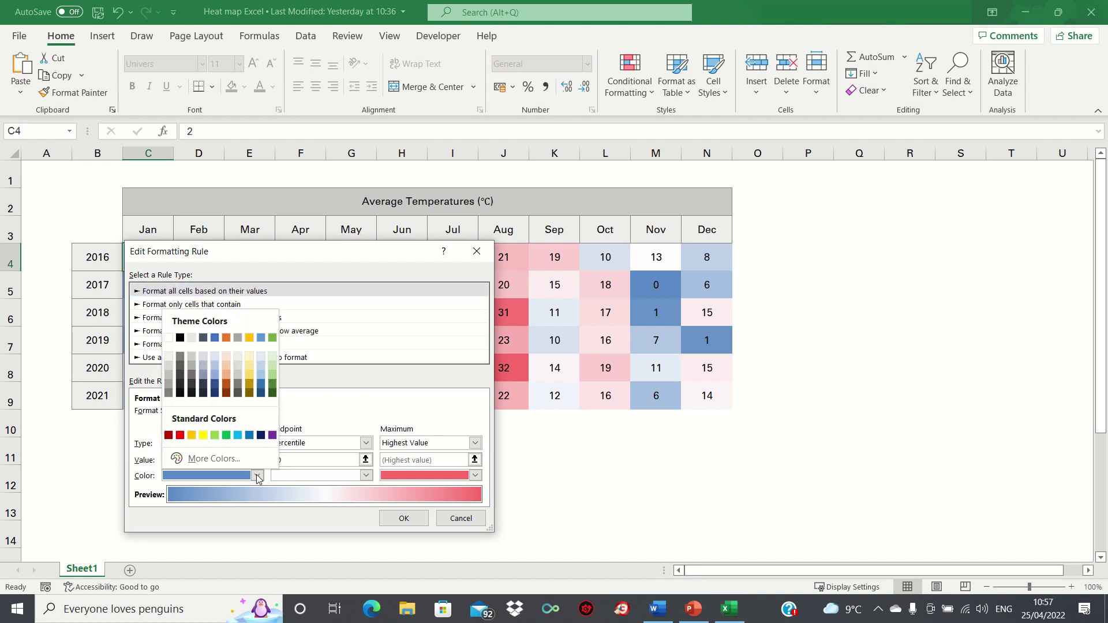
{"action": "left_click", "coordinate": [214, 436]}
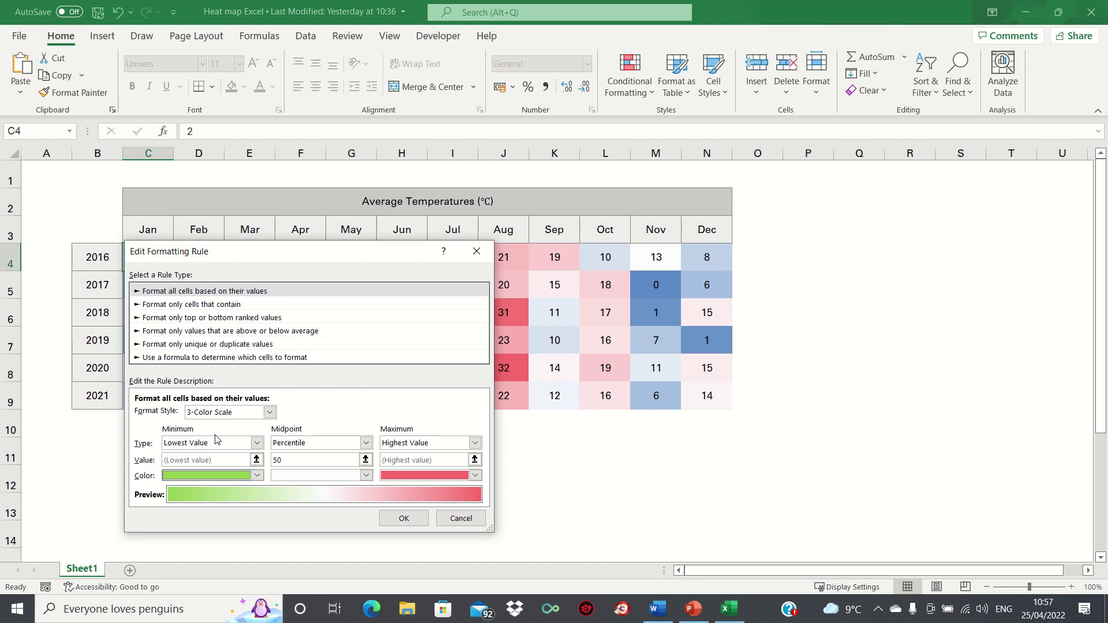
{"action": "left_click", "coordinate": [393, 518]}
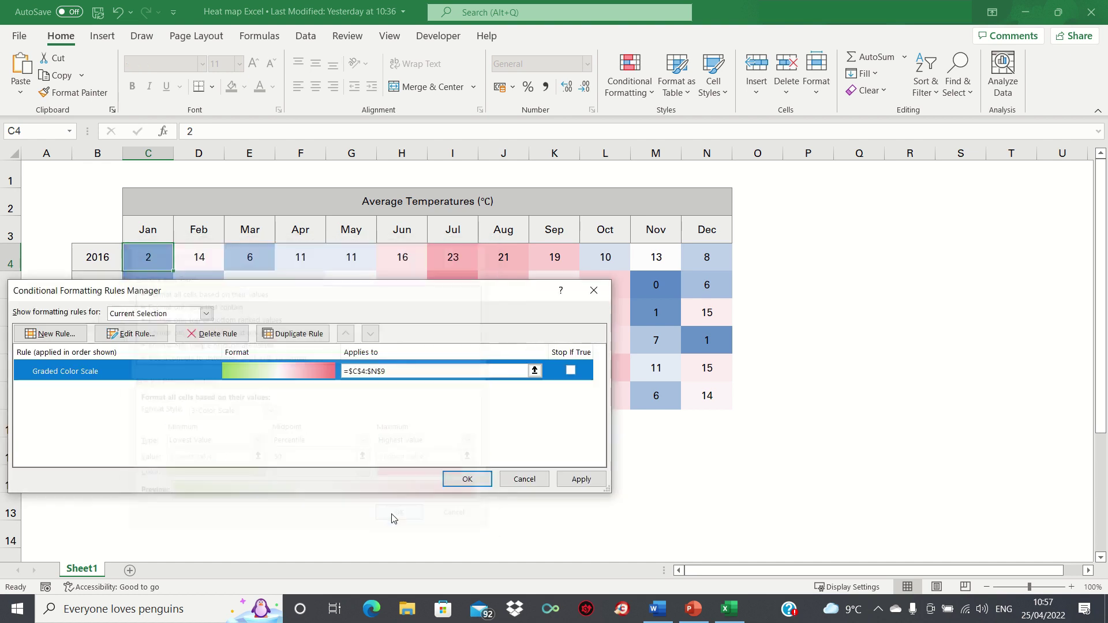
{"action": "left_click", "coordinate": [456, 480]}
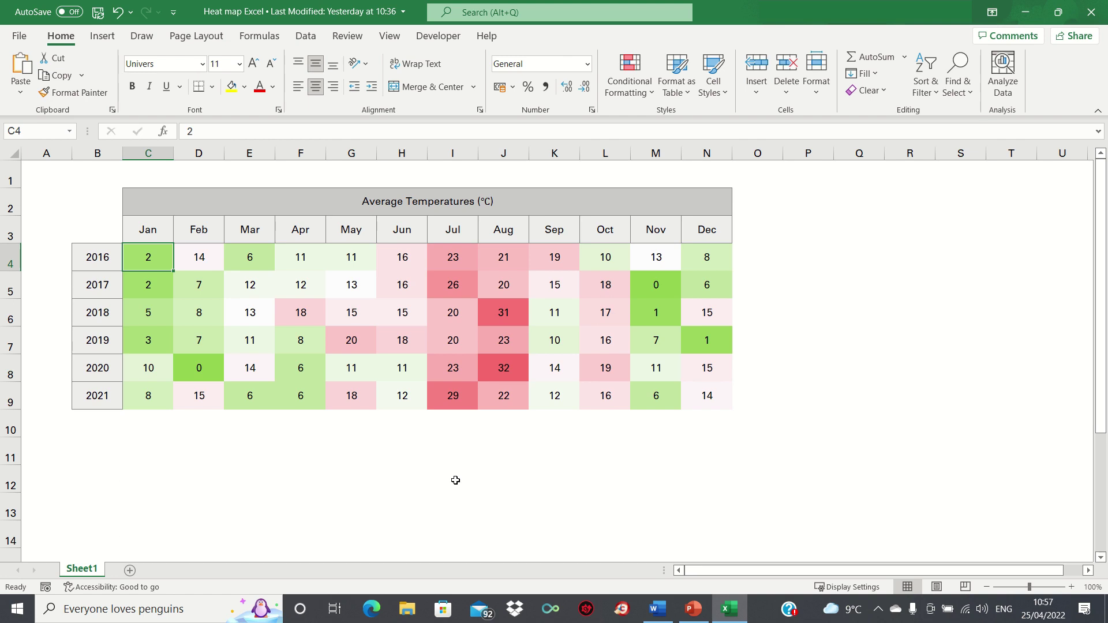
{"action": "key", "text": "ctrl+z"}
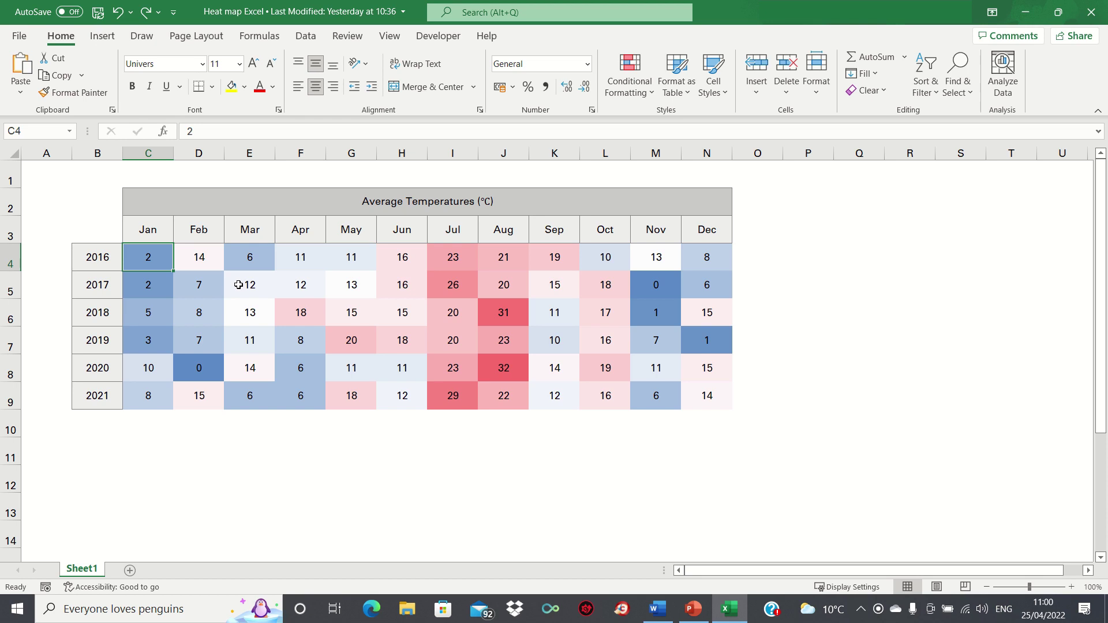
Give temperature cells C4:N9 the custom number format ;;; so their values are hidden.
{"action": "key", "text": "ctrl+shift+Right"}
{"action": "key", "text": "ctrl+shift+Down"}
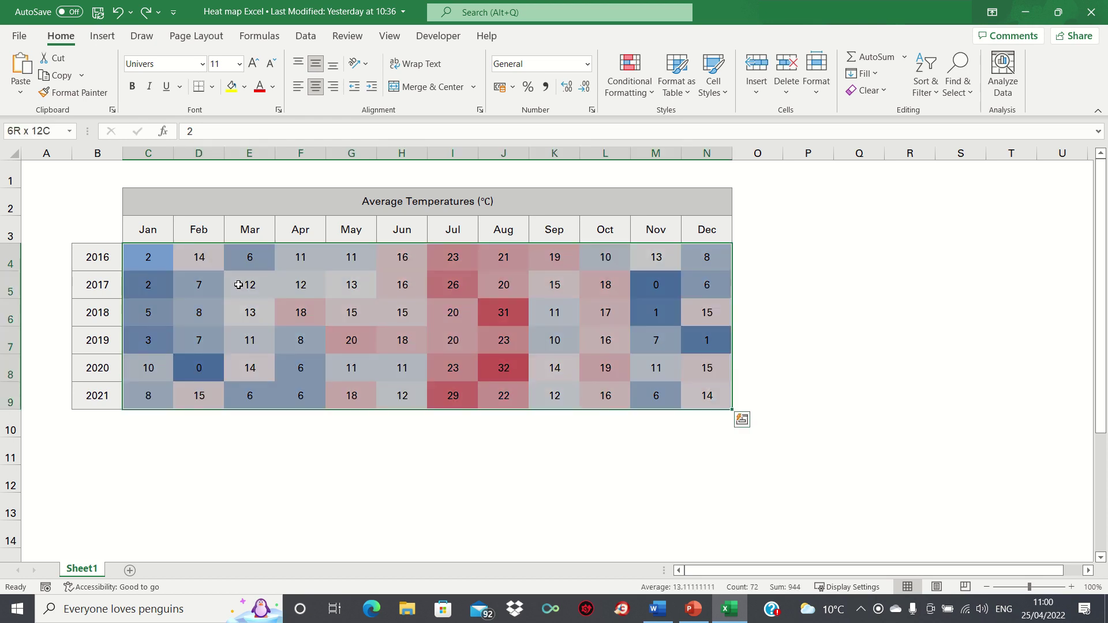
{"action": "right_click", "coordinate": [238, 285]}
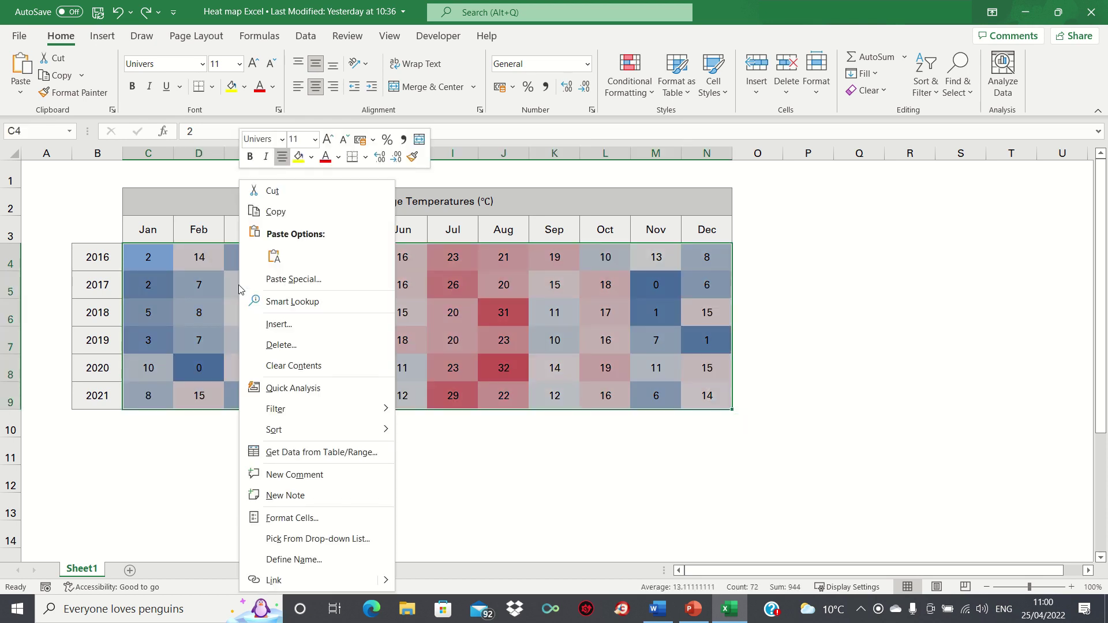
{"action": "left_click", "coordinate": [280, 518]}
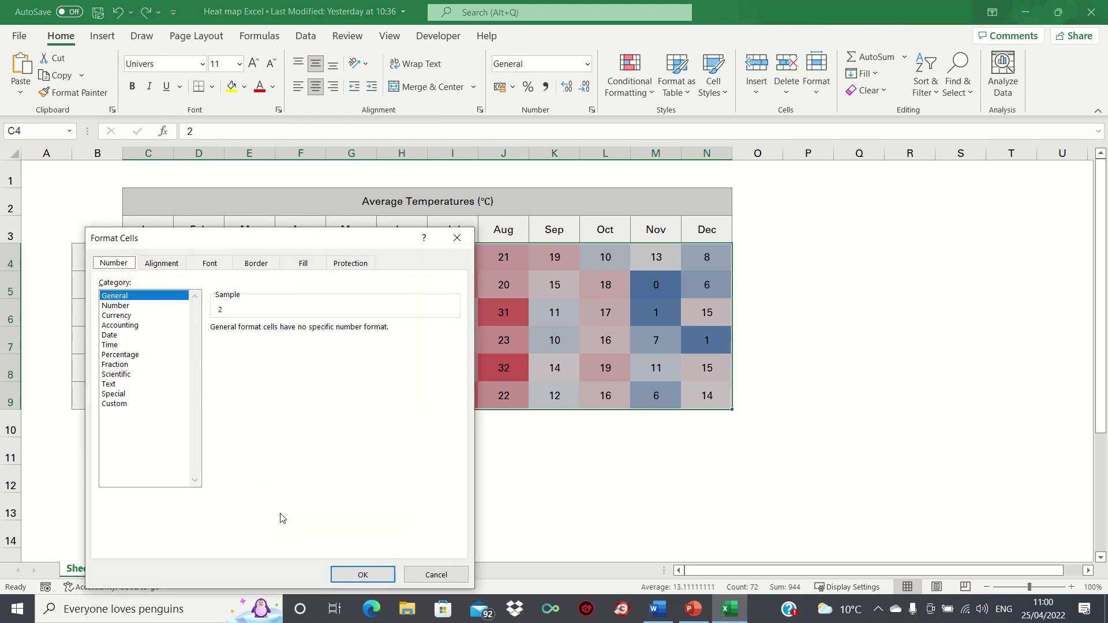
{"action": "left_click", "coordinate": [136, 404]}
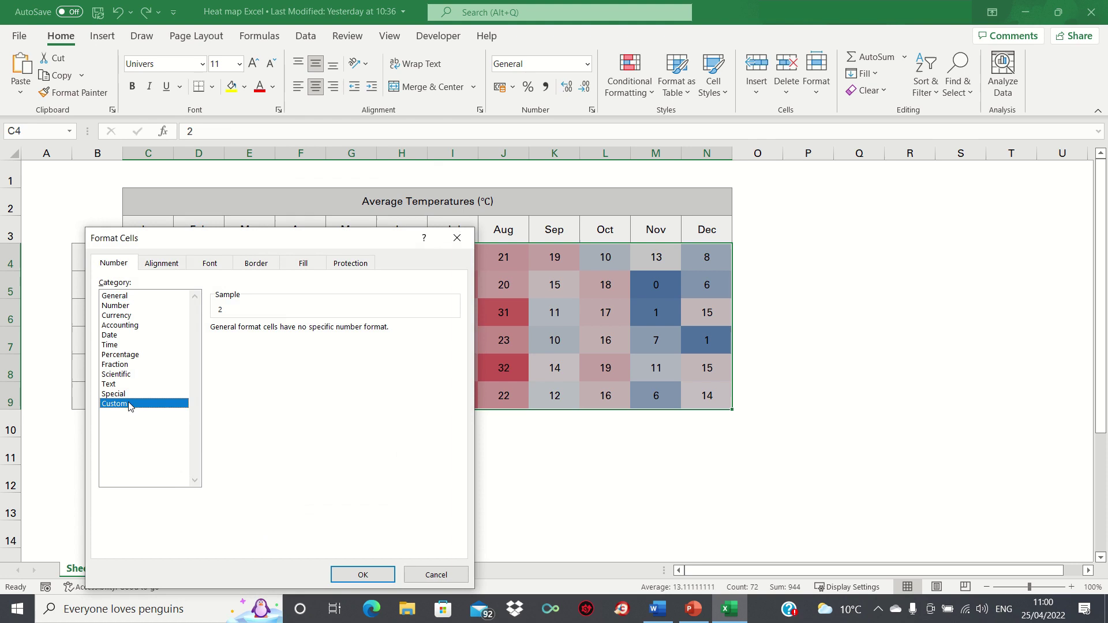
{"action": "left_click_drag", "start_coordinate": [256, 341], "coordinate": [163, 325]}
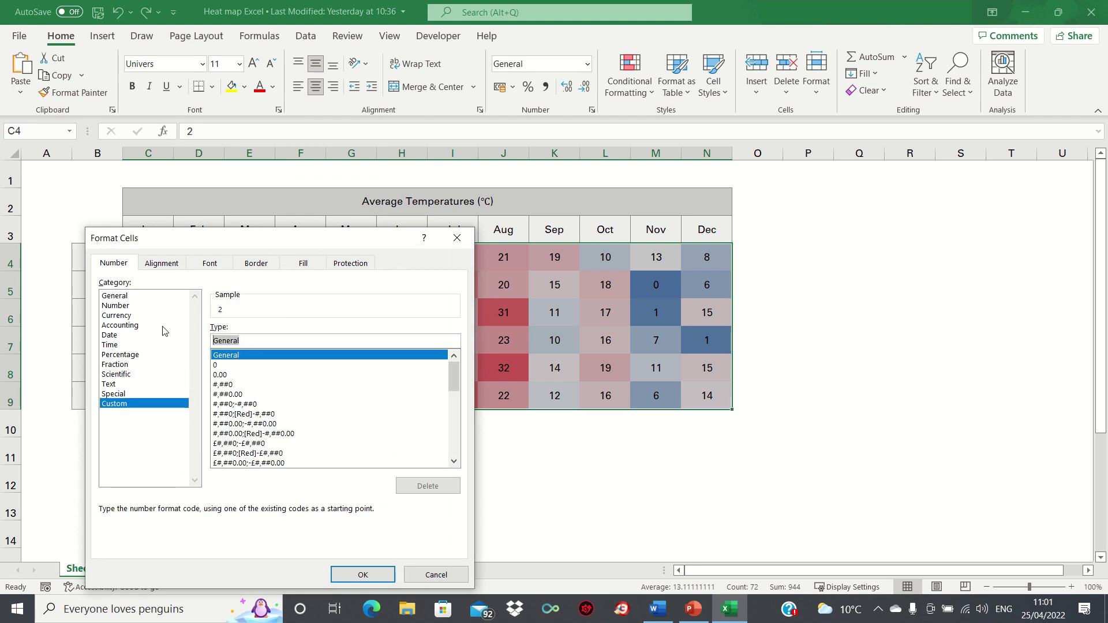
{"action": "key", "text": "BackSpace"}
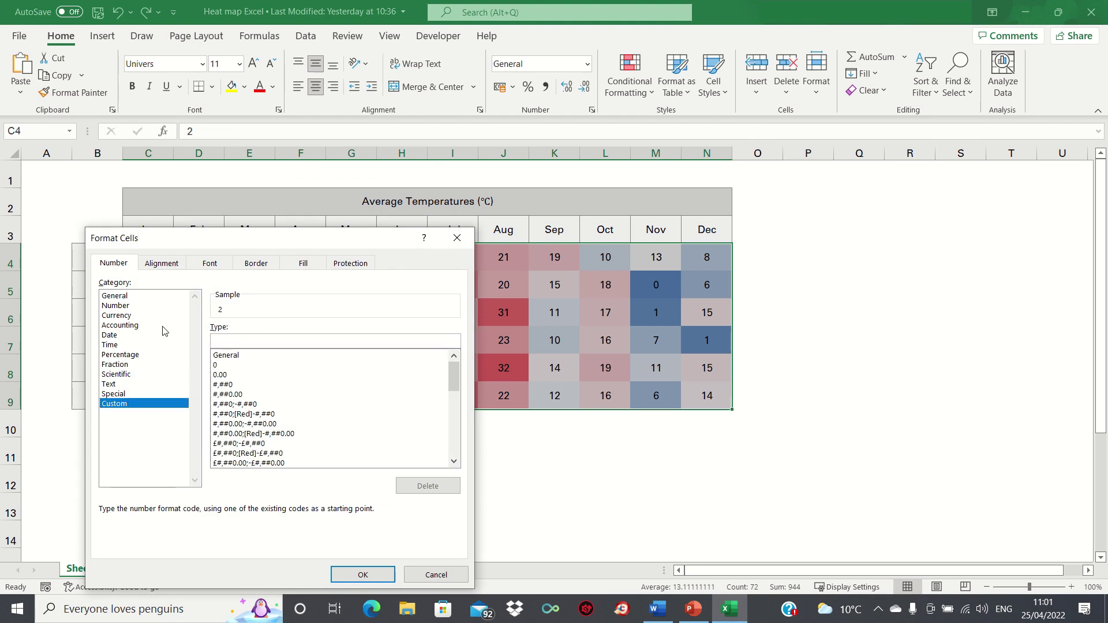
{"action": "type", "text": ";;;"}
{"action": "key", "text": "Return"}
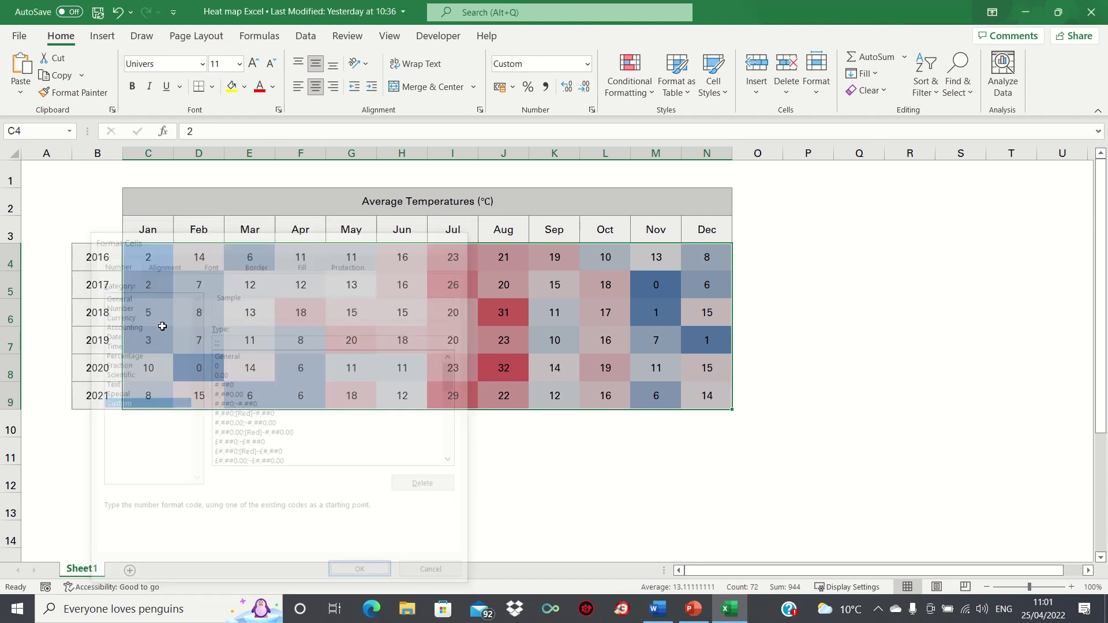
{"action": "key", "text": "Down"}
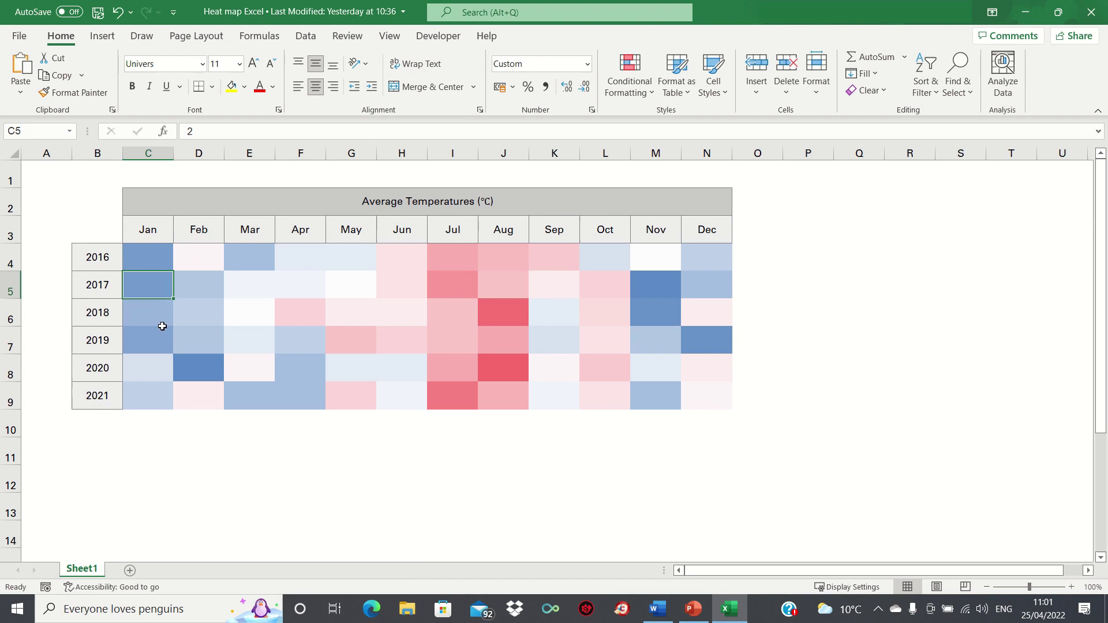
{"action": "key", "text": "Up"}
{"action": "key", "text": "Right"}
{"action": "key", "text": "Right"}
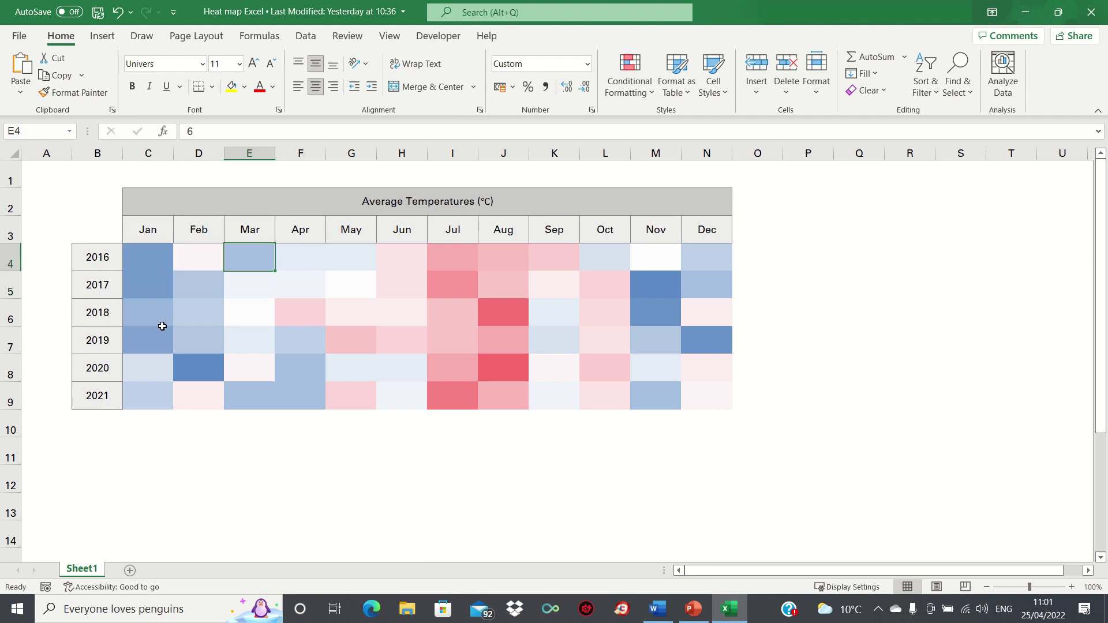
{"action": "key", "text": "Down"}
{"action": "key", "text": "Left"}
{"action": "key", "text": "Left"}
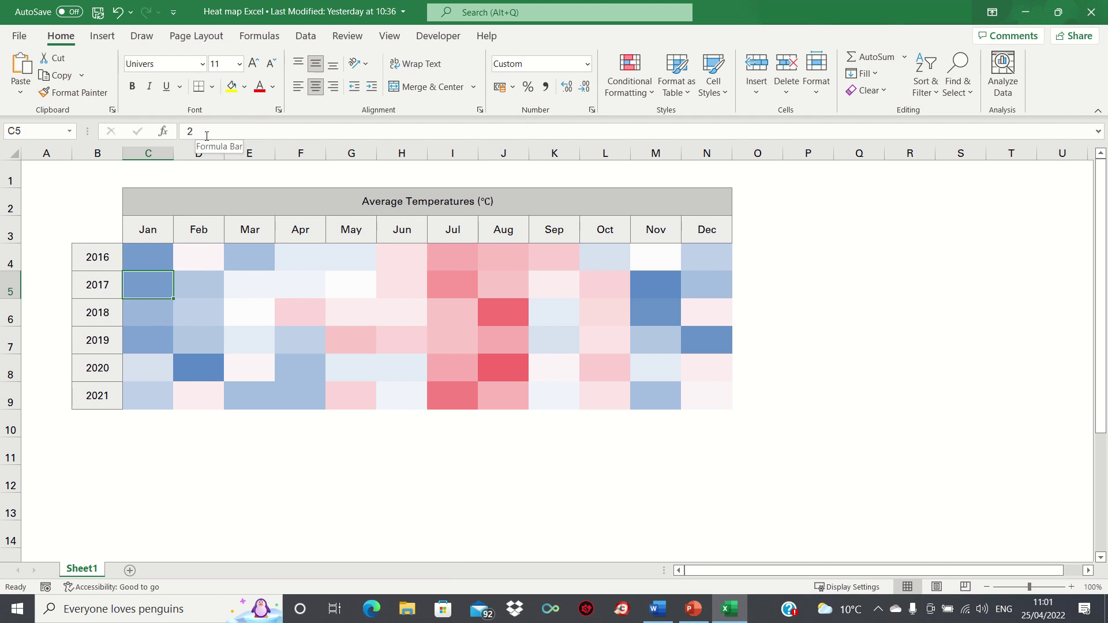
{"action": "key", "text": "Up"}
{"action": "key", "text": "Right"}
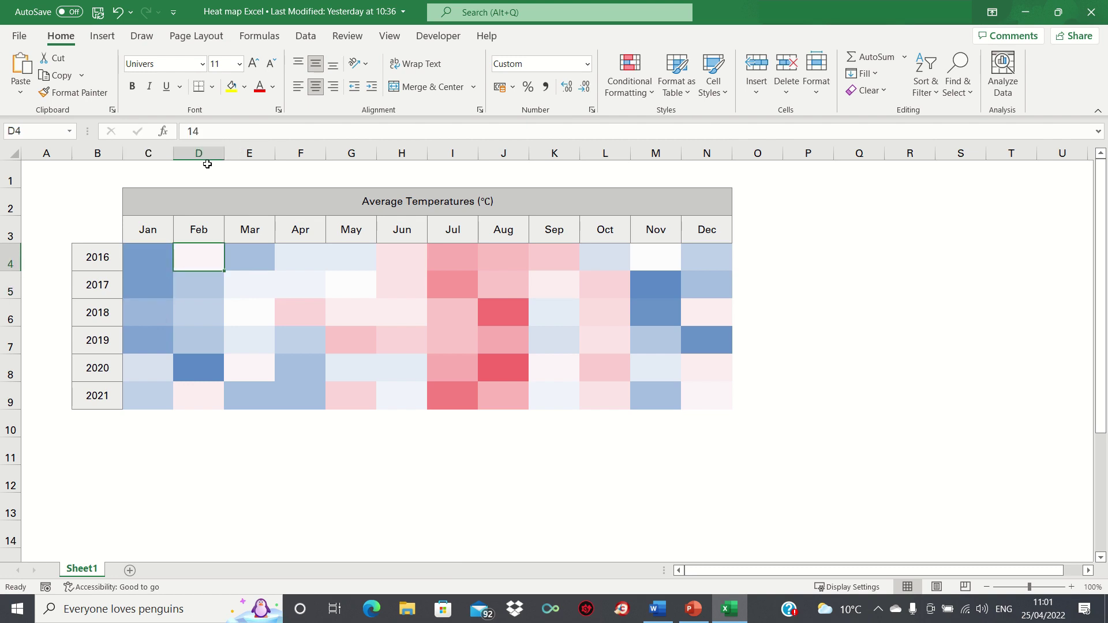